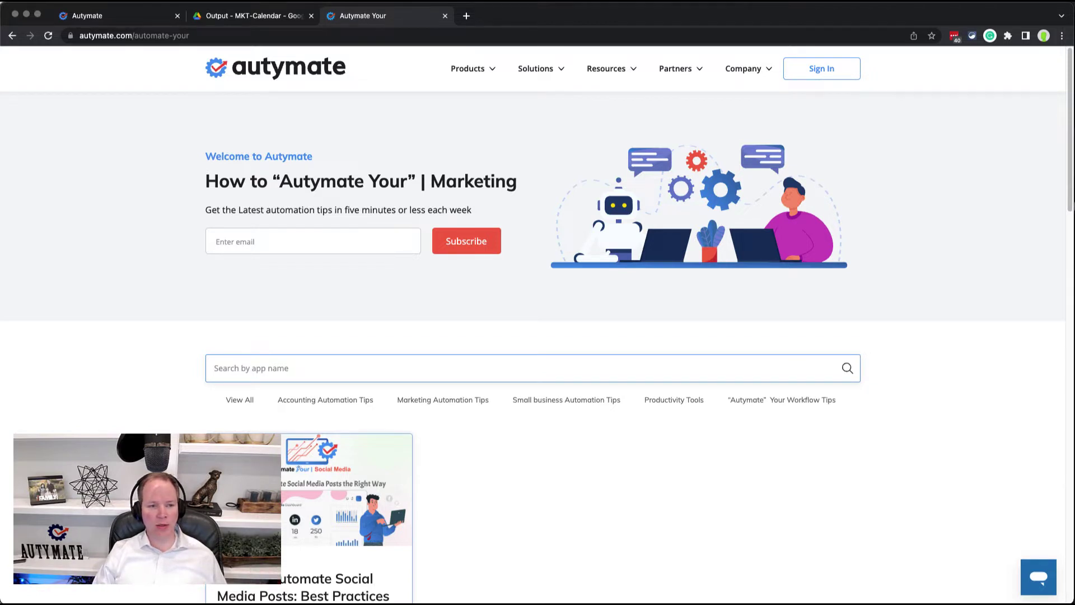
- Open QRG Autymate Reports_v1 03-23-22 v03.30.22.docx from the Drive Output folder in Google Docs
{"action": "left_click", "coordinate": [253, 17]}
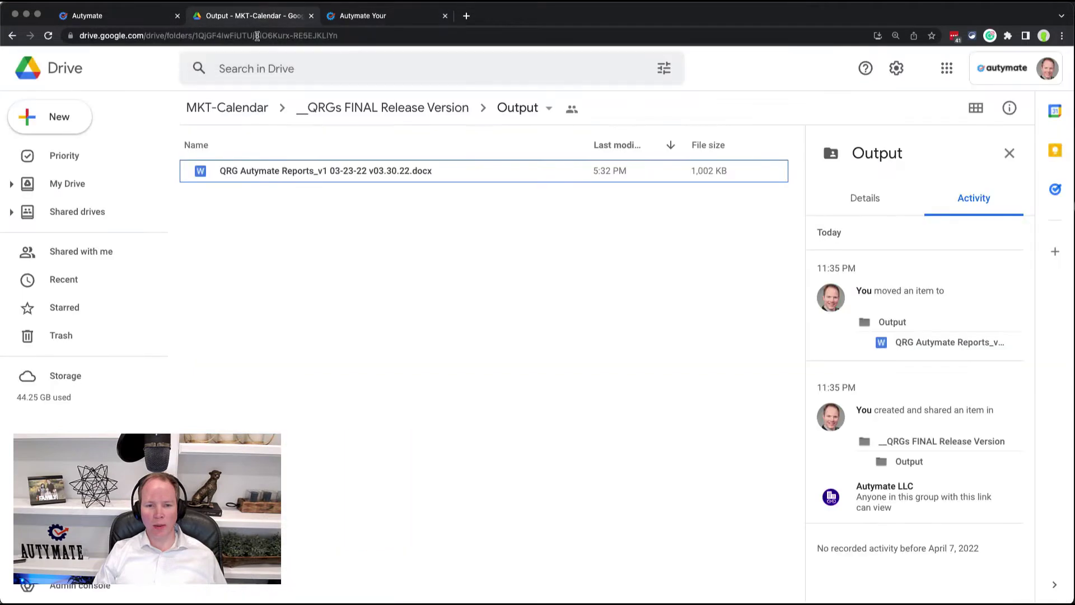
{"action": "left_click", "coordinate": [218, 176]}
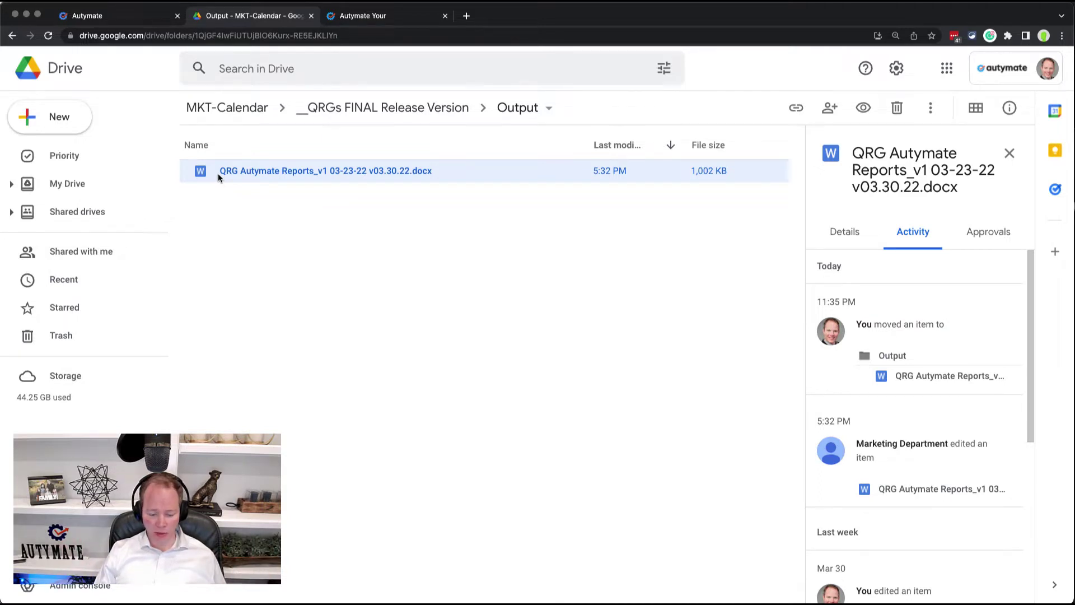
{"action": "right_click", "coordinate": [219, 176]}
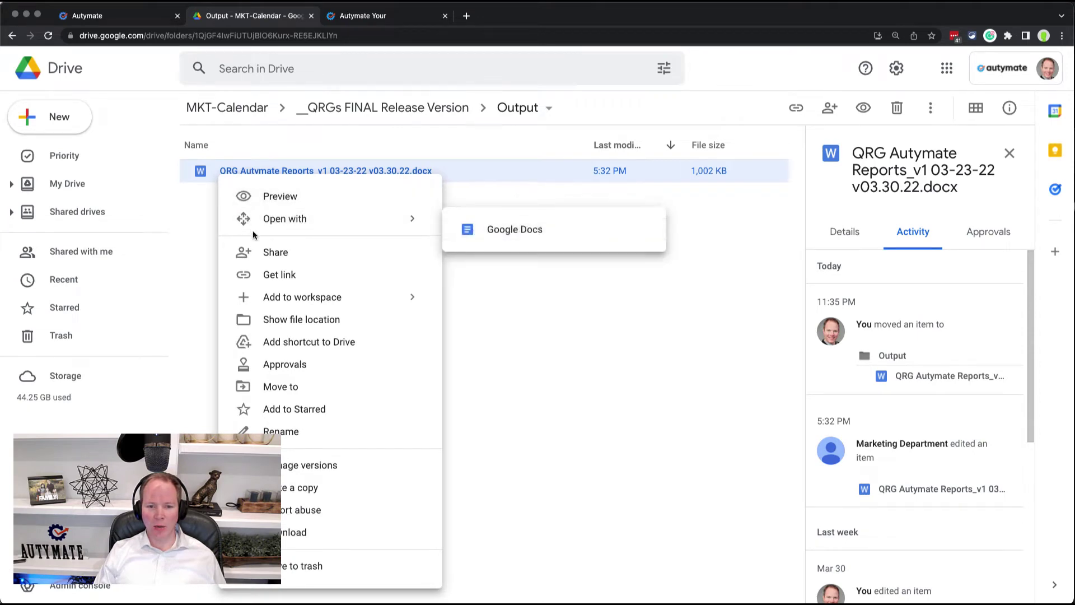
{"action": "double_click", "coordinate": [233, 168]}
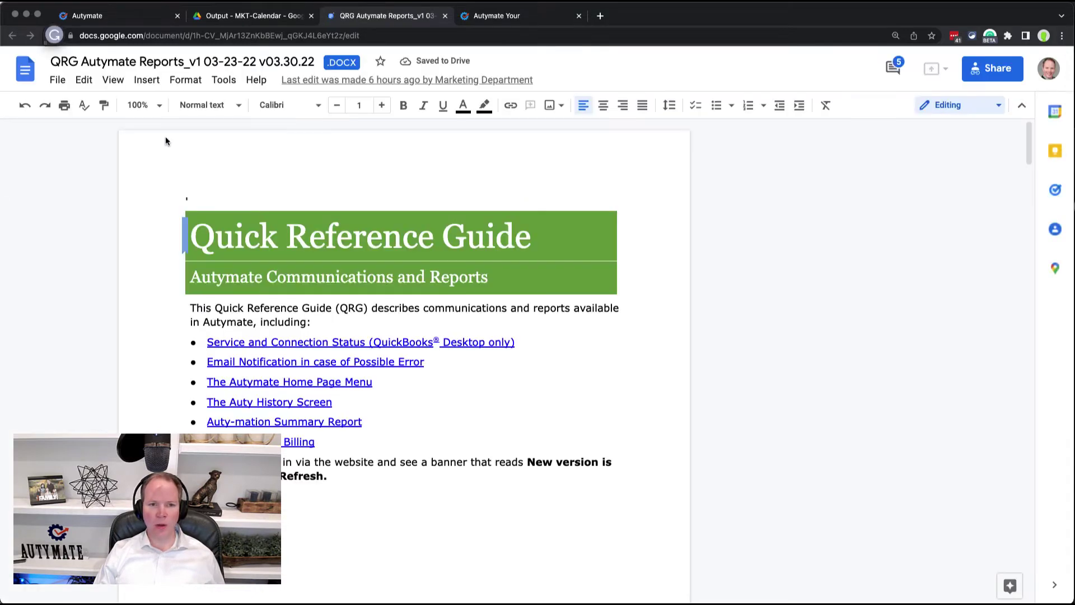
- Save the Word guide as a native Google Doc, select all its content, and switch to Typora
{"action": "left_click", "coordinate": [57, 80]}
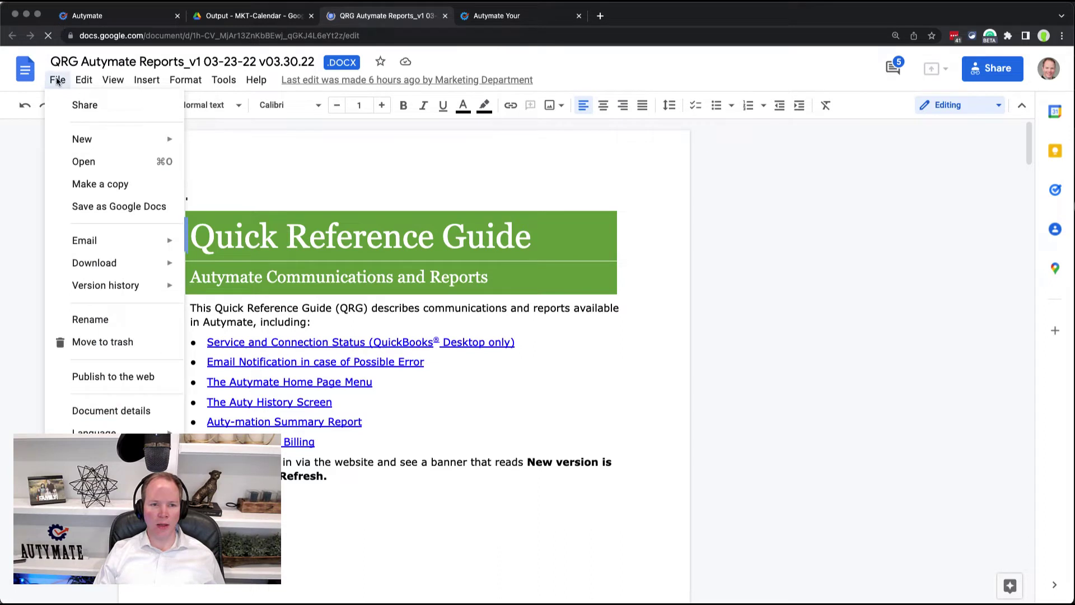
{"action": "left_click", "coordinate": [115, 230]}
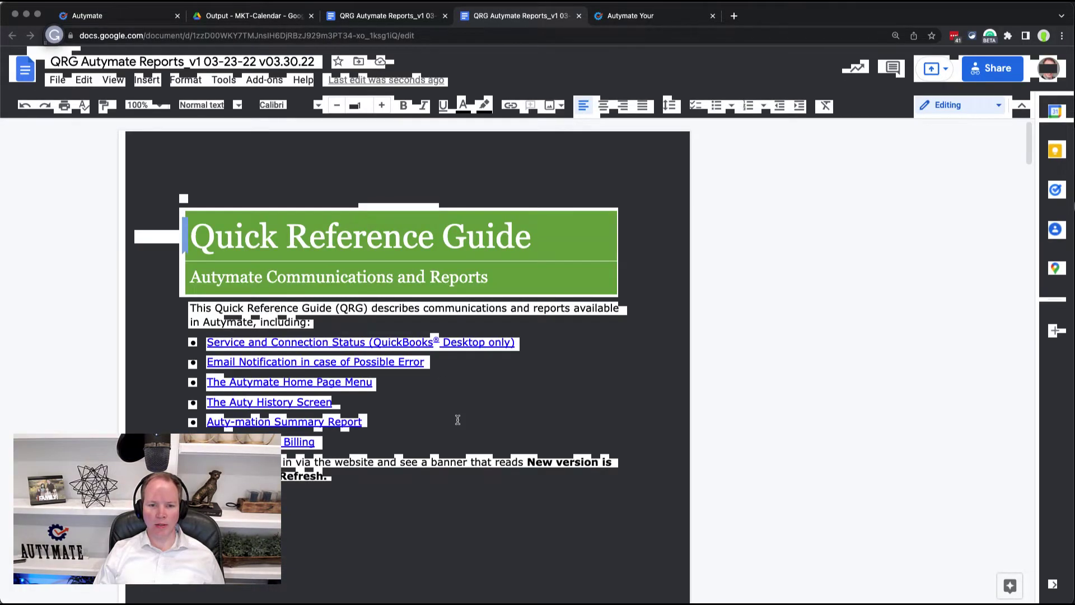
{"action": "left_click", "coordinate": [458, 420]}
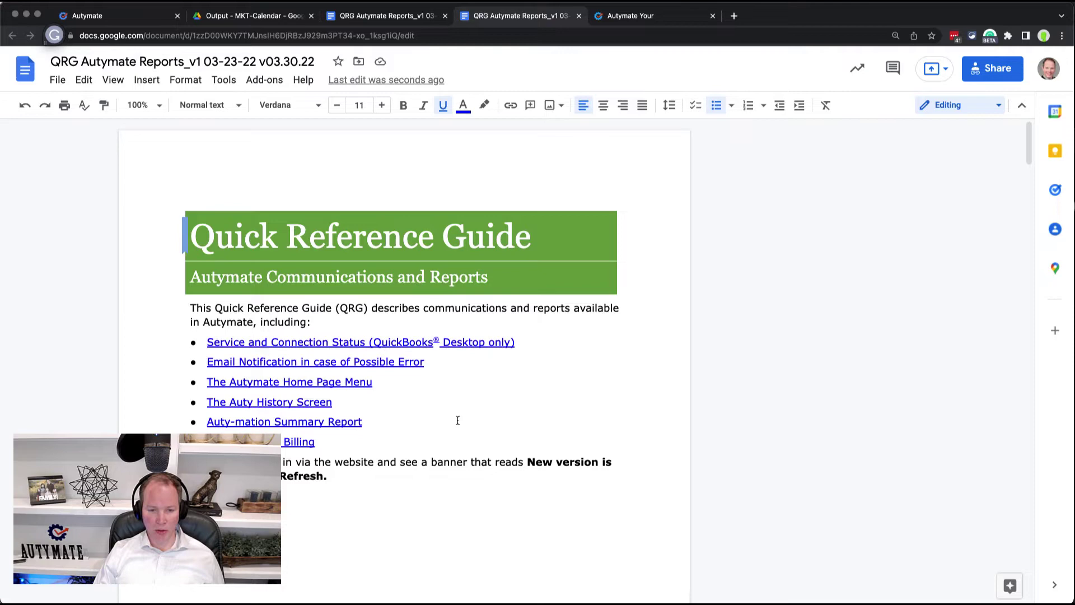
{"action": "key", "text": "super+a"}
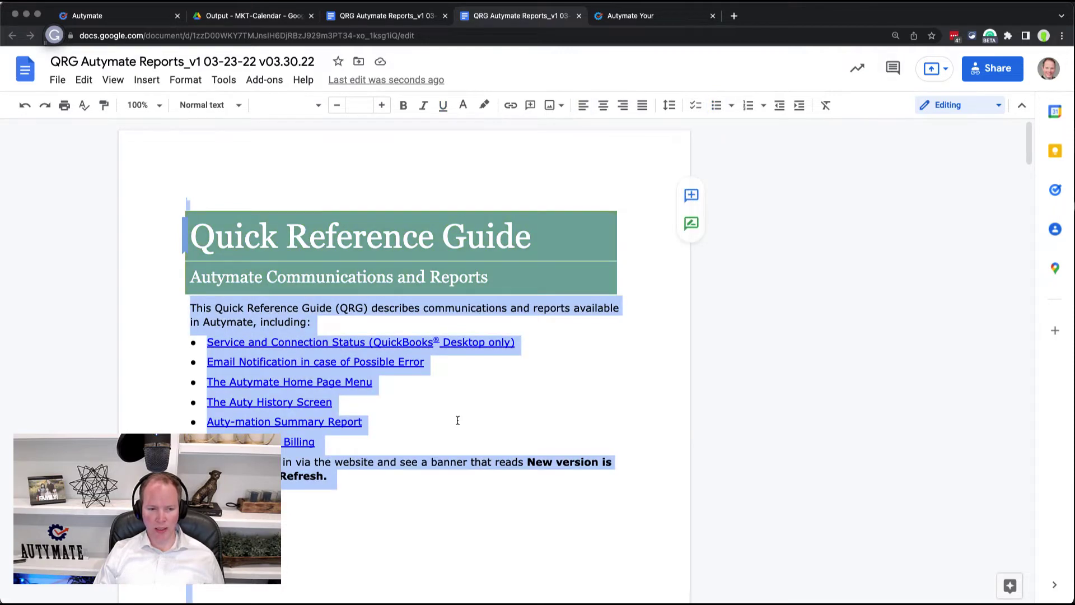
{"action": "key", "text": "super+Tab"}
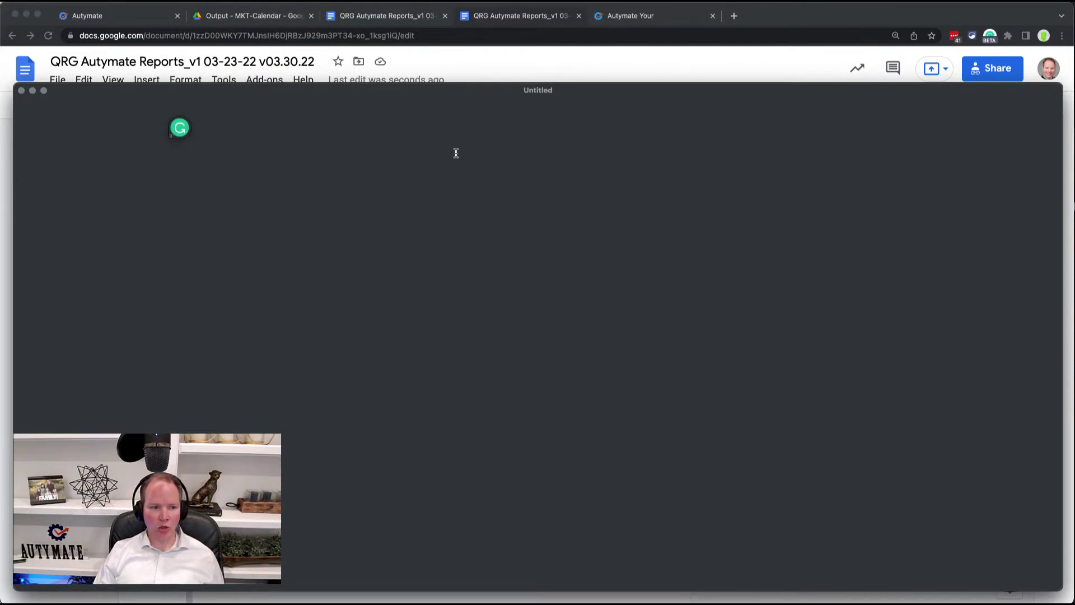
- Paste the Quick Reference Guide into the Untitled document and switch to Markdown source view
{"action": "key", "text": "super+v"}
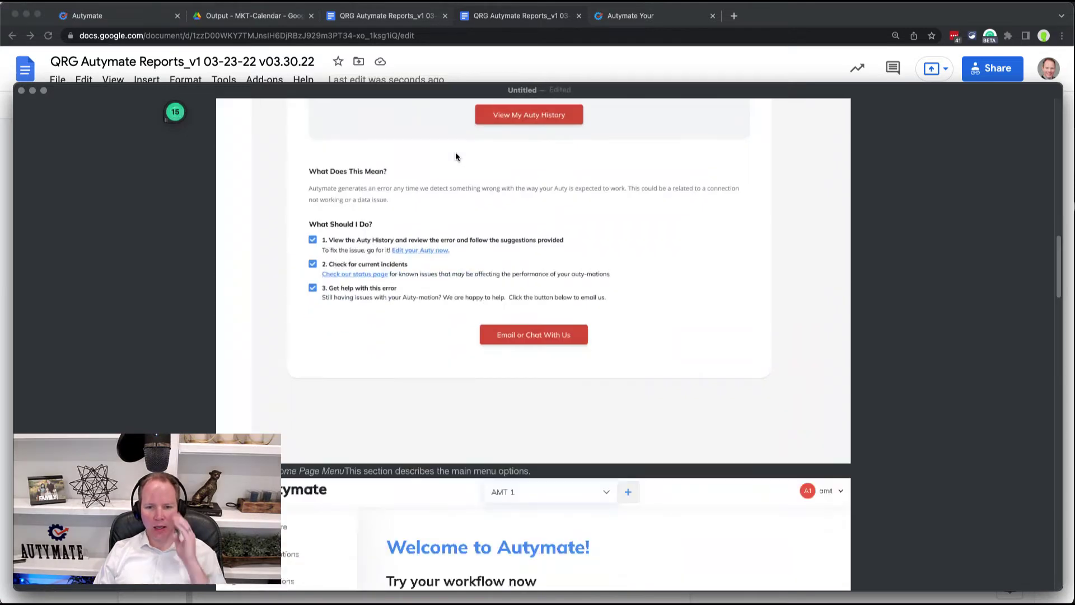
{"action": "key", "text": "super+Up"}
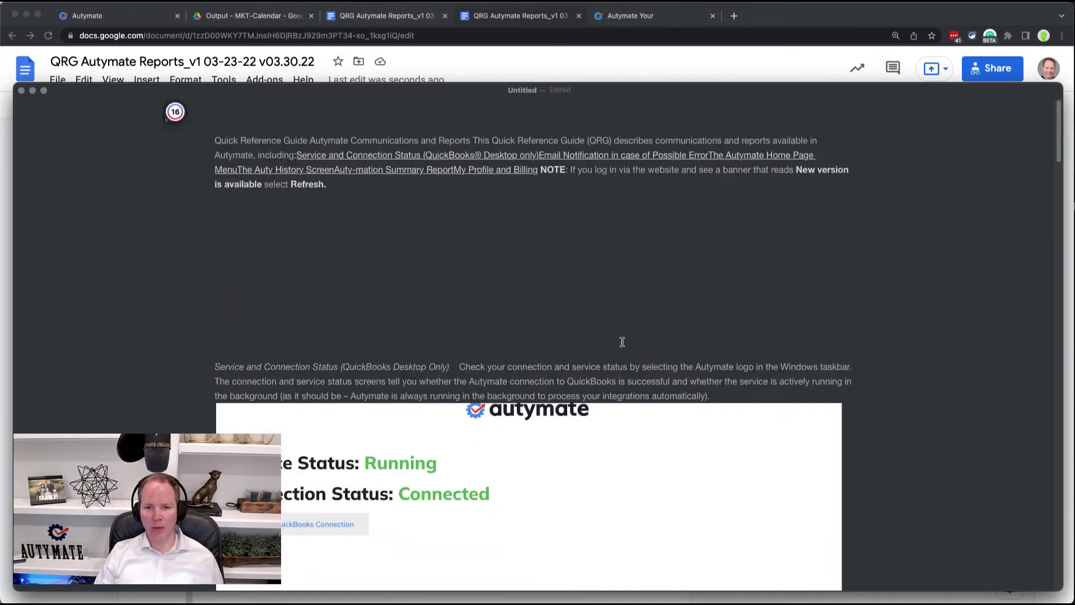
{"action": "scroll", "coordinate": [567, 307], "scroll_direction": "down", "scroll_amount": 1}
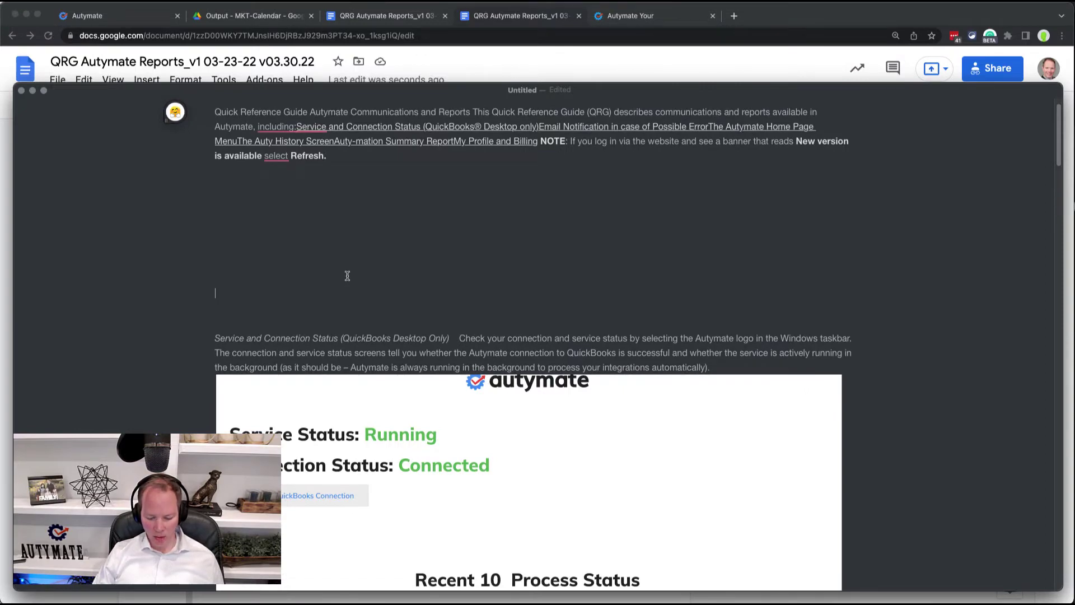
{"action": "key", "text": "super+slash"}
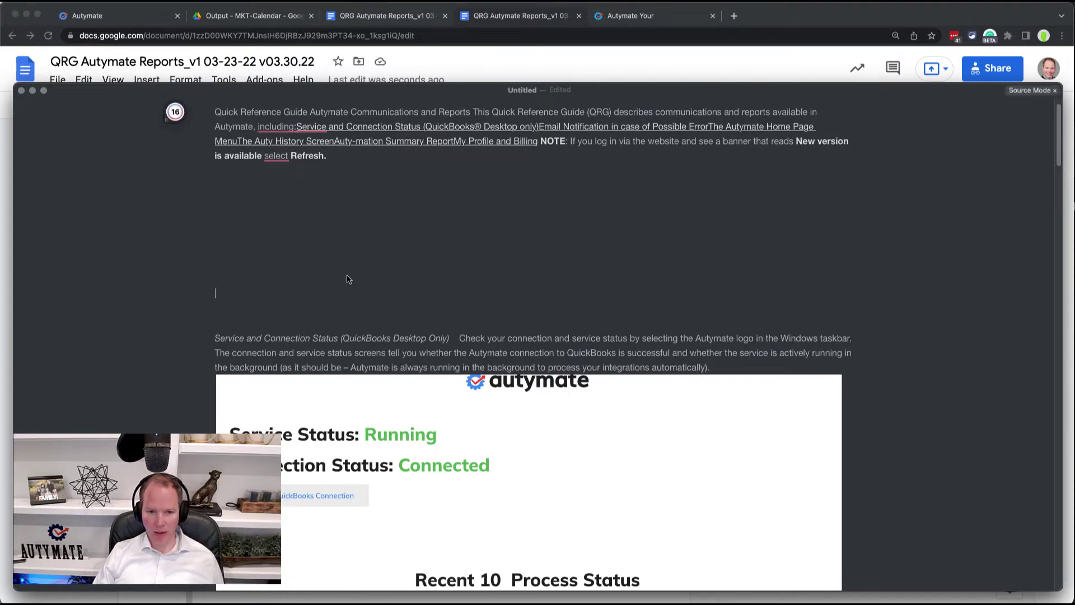
{"action": "scroll", "coordinate": [340, 275], "scroll_direction": "up", "scroll_amount": 3}
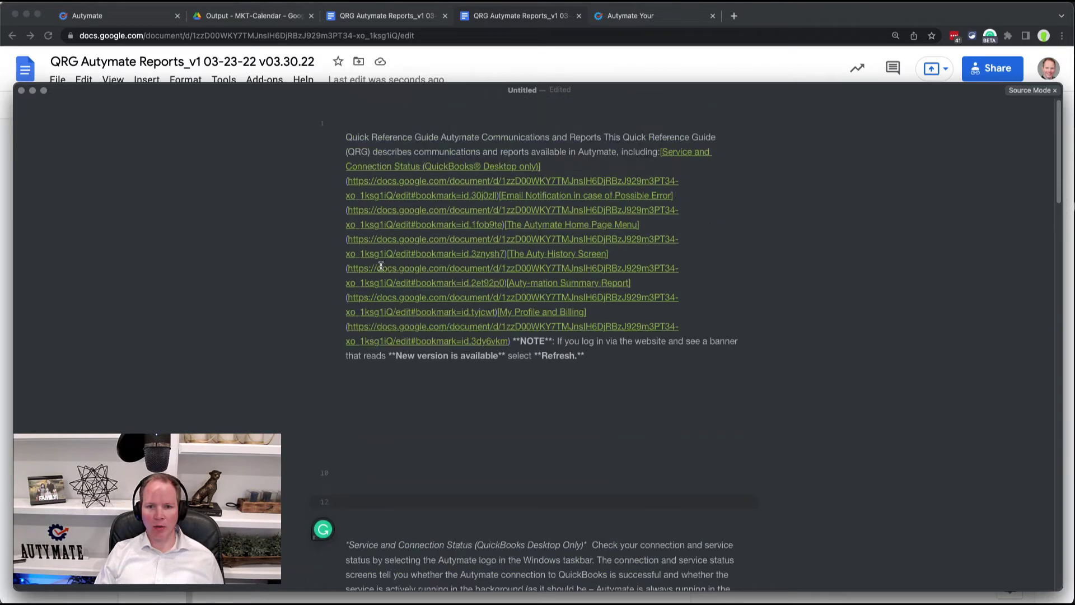
{"action": "scroll", "coordinate": [381, 267], "scroll_direction": "down", "scroll_amount": 5}
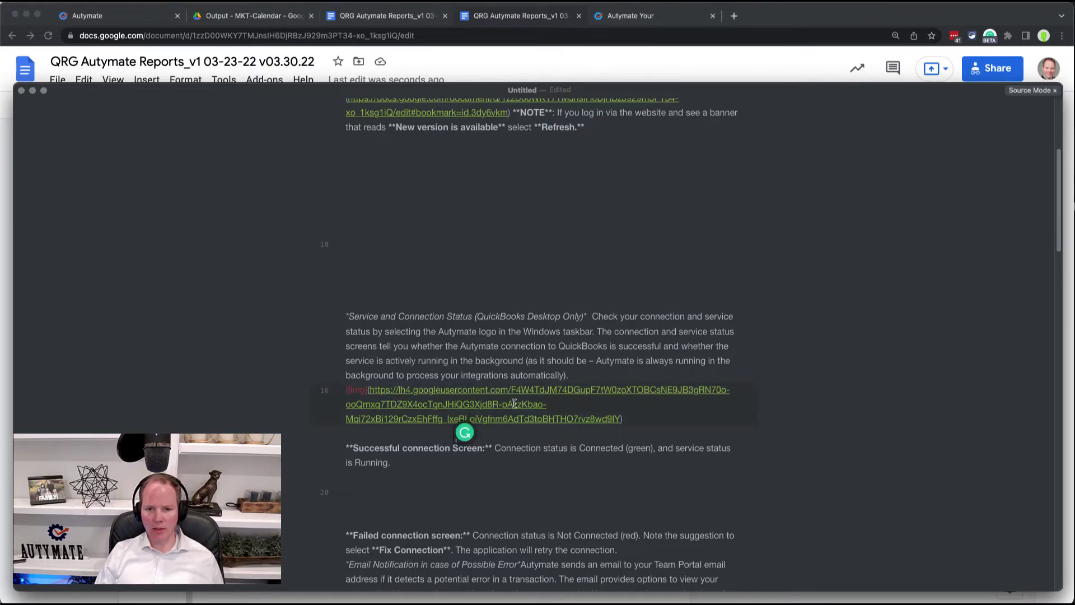
- Review the Markdown source, then open Typora Preferences centred over the document
{"action": "left_click", "coordinate": [489, 317]}
{"action": "scroll", "coordinate": [454, 365], "scroll_direction": "up", "scroll_amount": 4}
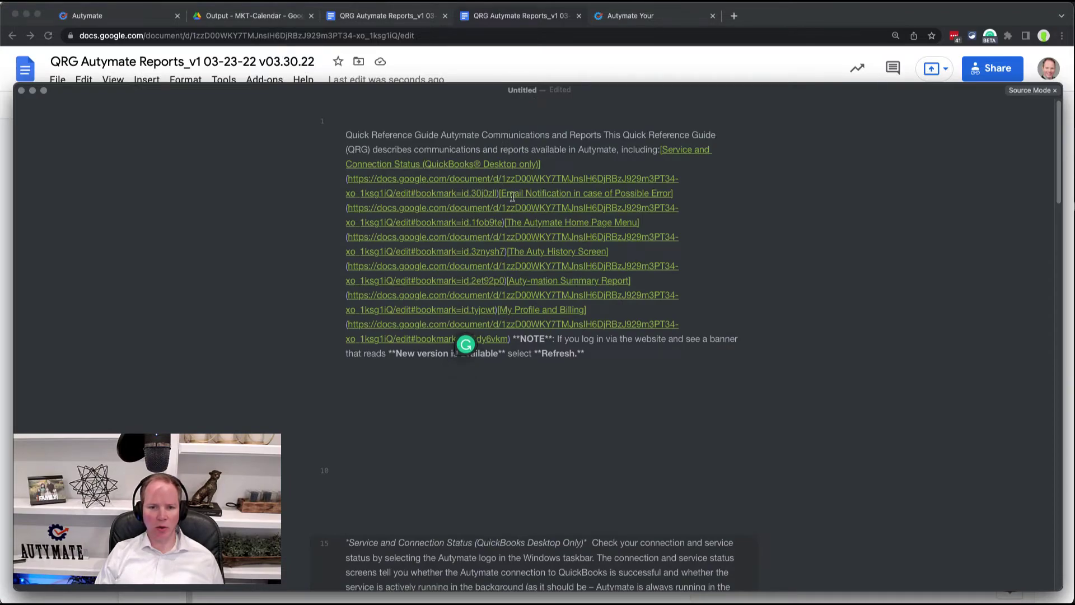
{"action": "scroll", "coordinate": [647, 310], "scroll_direction": "down", "scroll_amount": 6}
{"action": "scroll", "coordinate": [648, 313], "scroll_direction": "up", "scroll_amount": 5}
{"action": "scroll", "coordinate": [648, 313], "scroll_direction": "down", "scroll_amount": 15}
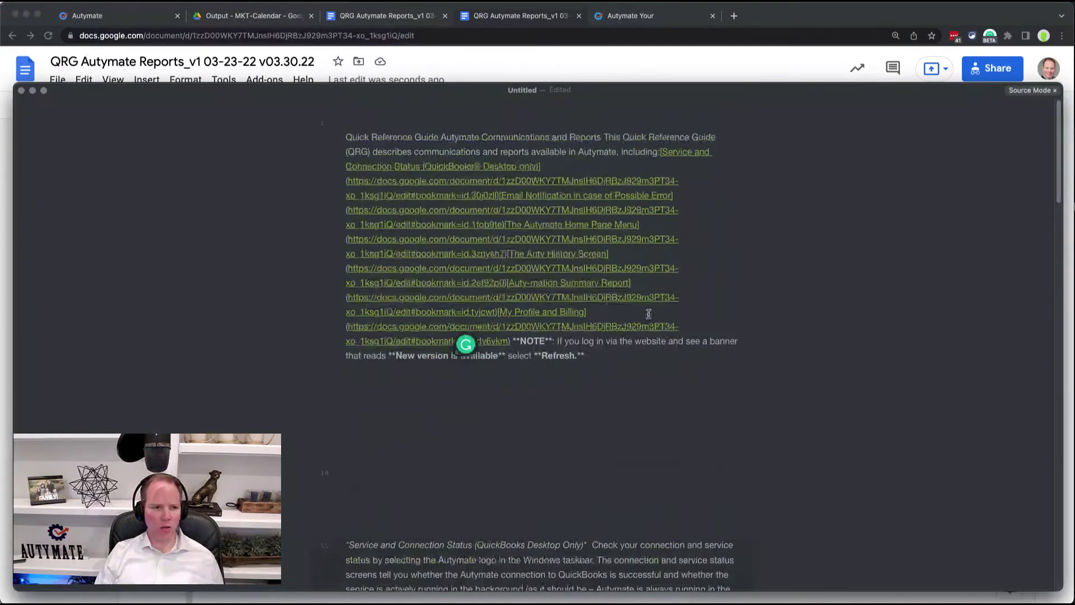
{"action": "scroll", "coordinate": [648, 313], "scroll_direction": "up", "scroll_amount": 15}
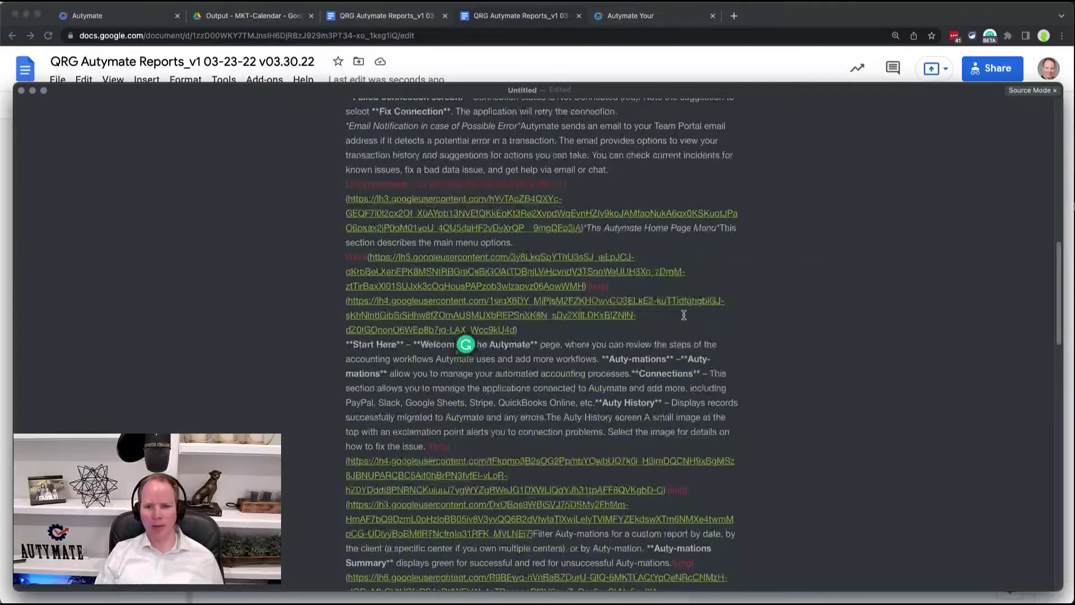
{"action": "left_click", "coordinate": [747, 403]}
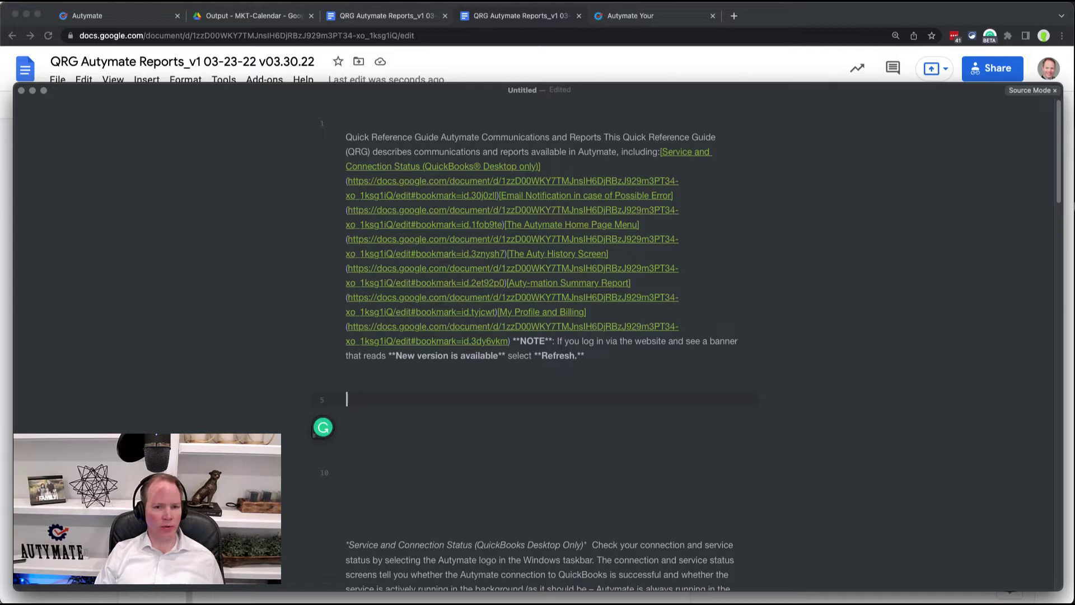
{"action": "key", "text": "super+comma"}
{"action": "left_click_drag", "start_coordinate": [126, 261], "coordinate": [530, 230]}
- Set inserted images to copy into ./${filename}.assets, then close Preferences
{"action": "left_click", "coordinate": [259, 334]}
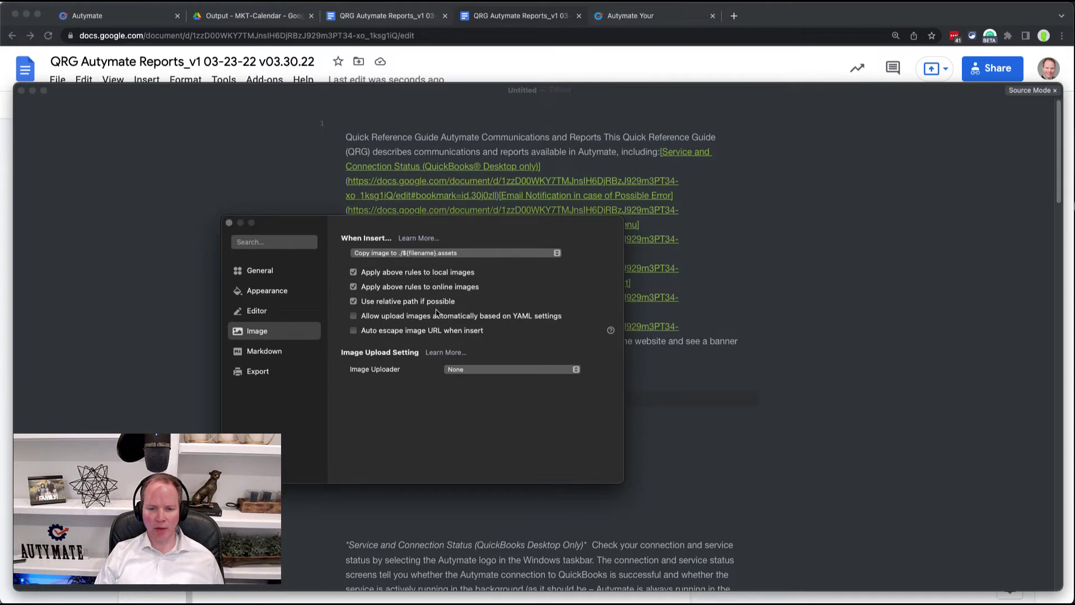
{"action": "left_click", "coordinate": [229, 223]}
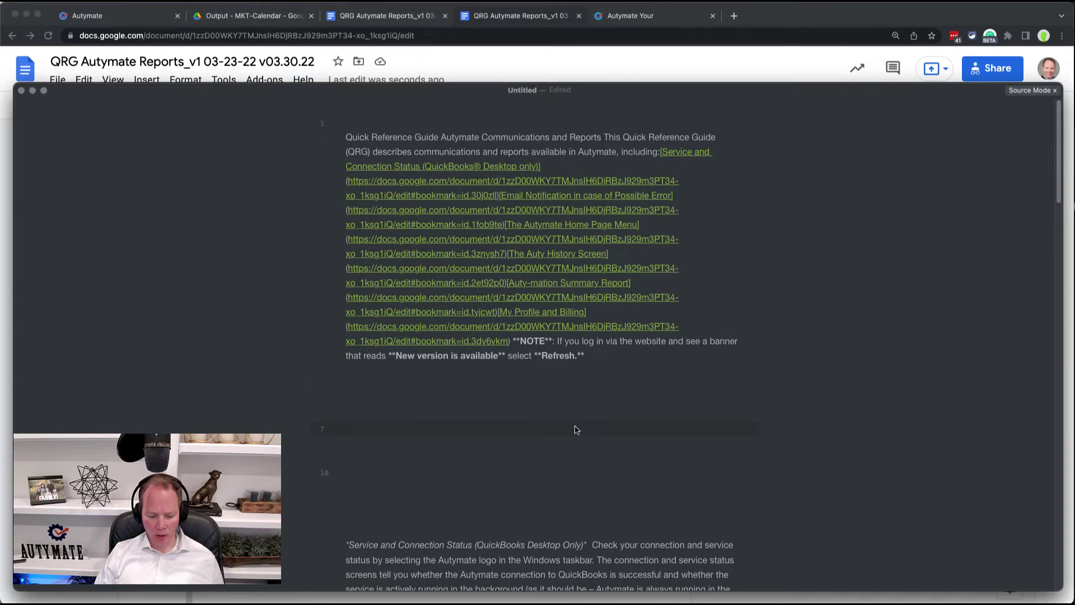
- Clear the pasted text and save the empty document as 'Autymate Portal' in the Reports folder
{"action": "key", "text": "super+a"}
{"action": "key", "text": "BackSpace"}
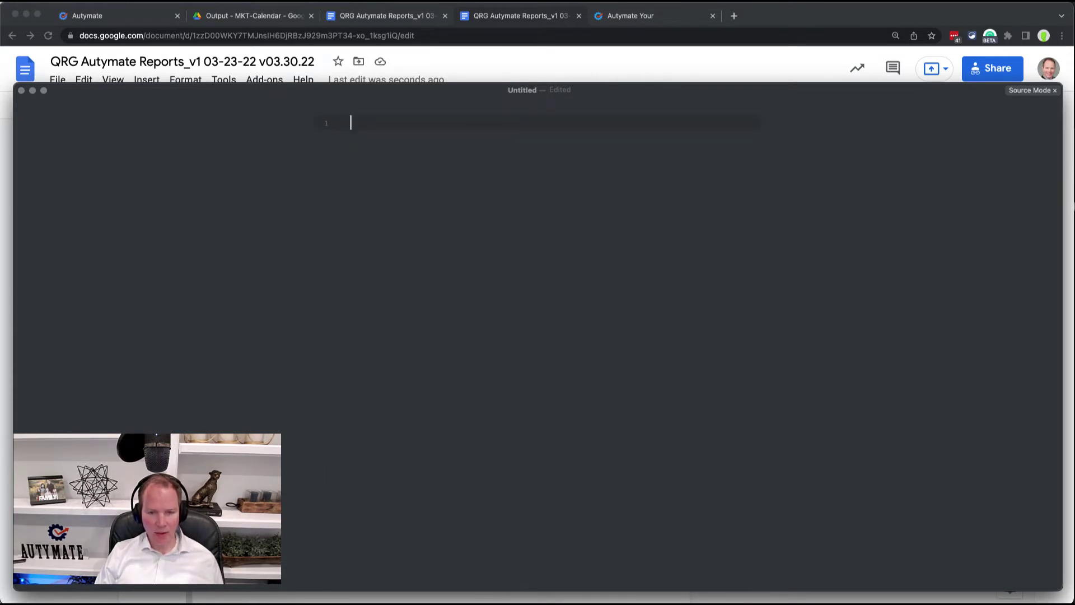
{"action": "key", "text": "super+s"}
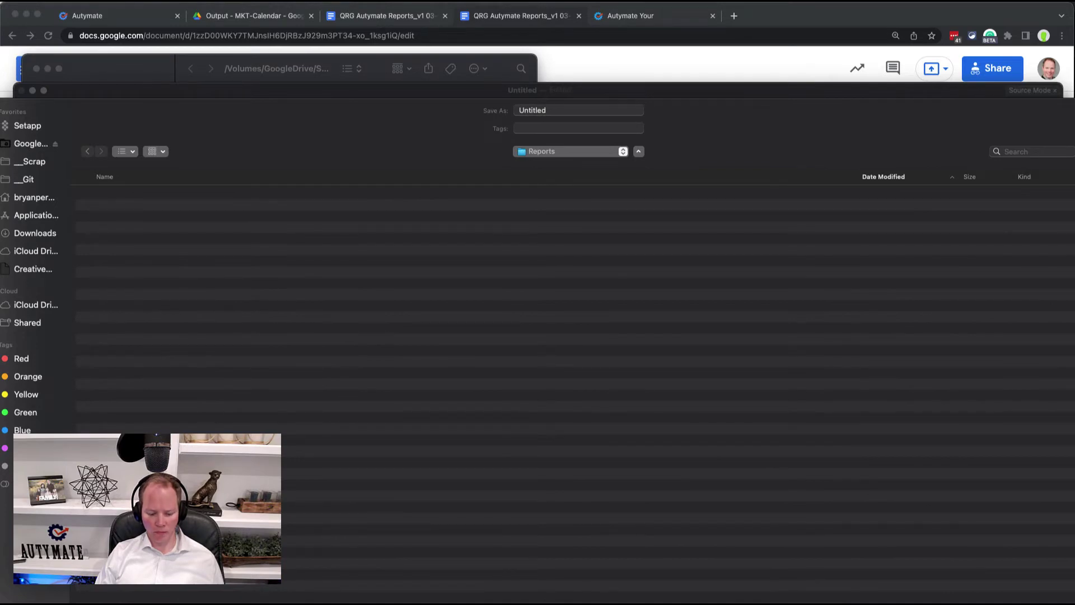
{"action": "left_click", "coordinate": [559, 113]}
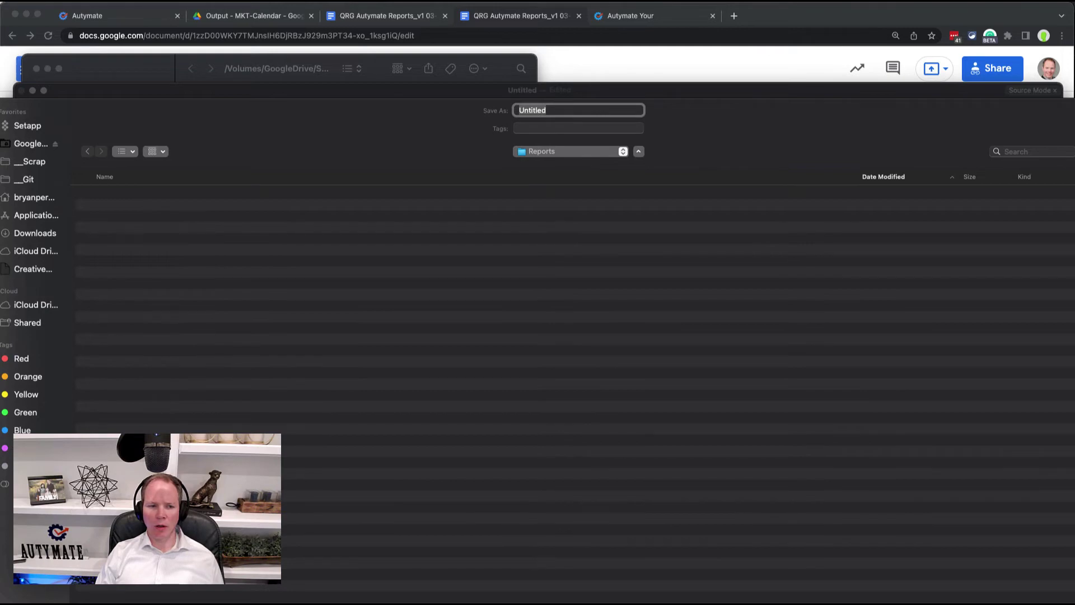
{"action": "type", "text": "Autymate Por"}
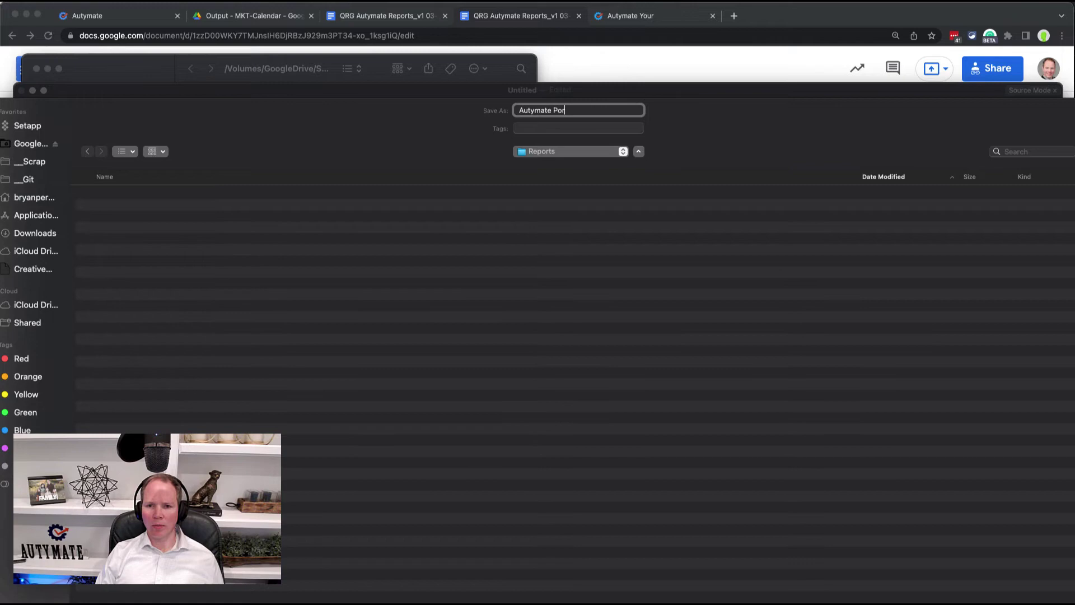
{"action": "type", "text": "tal"}
{"action": "key", "text": "Return"}
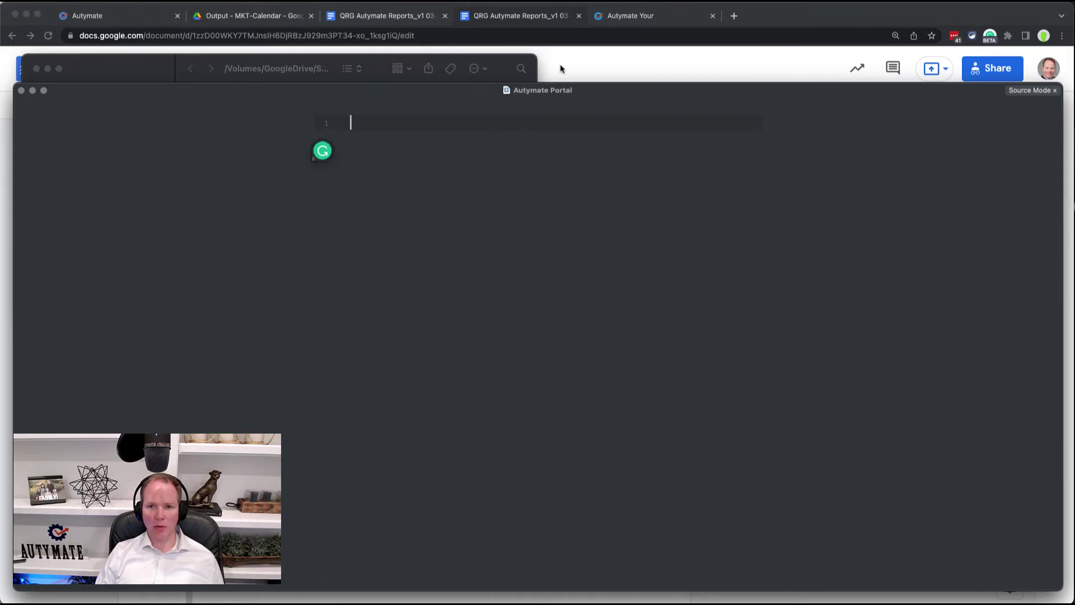
- Select the whole Google Docs guide and switch to the empty Autymate Portal 2 document
{"action": "left_click", "coordinate": [584, 65]}
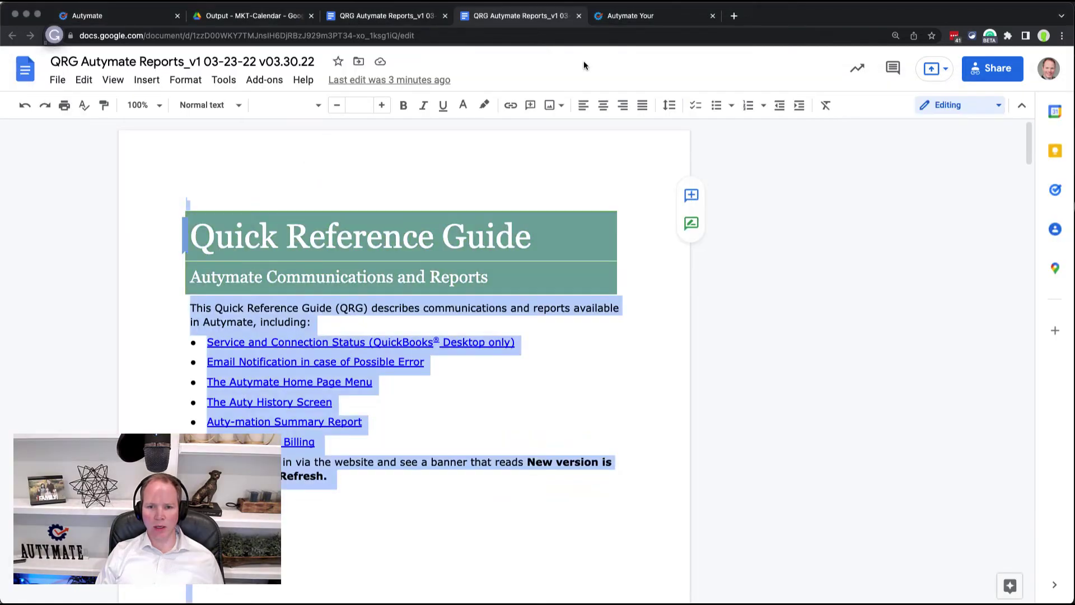
{"action": "left_click", "coordinate": [503, 165]}
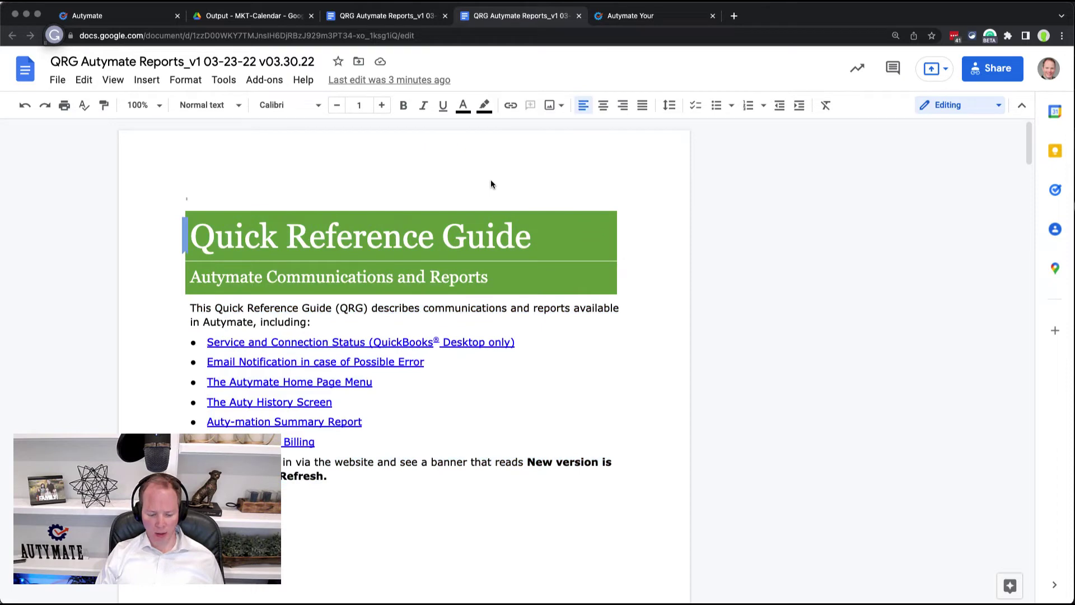
{"action": "key", "text": "super+a"}
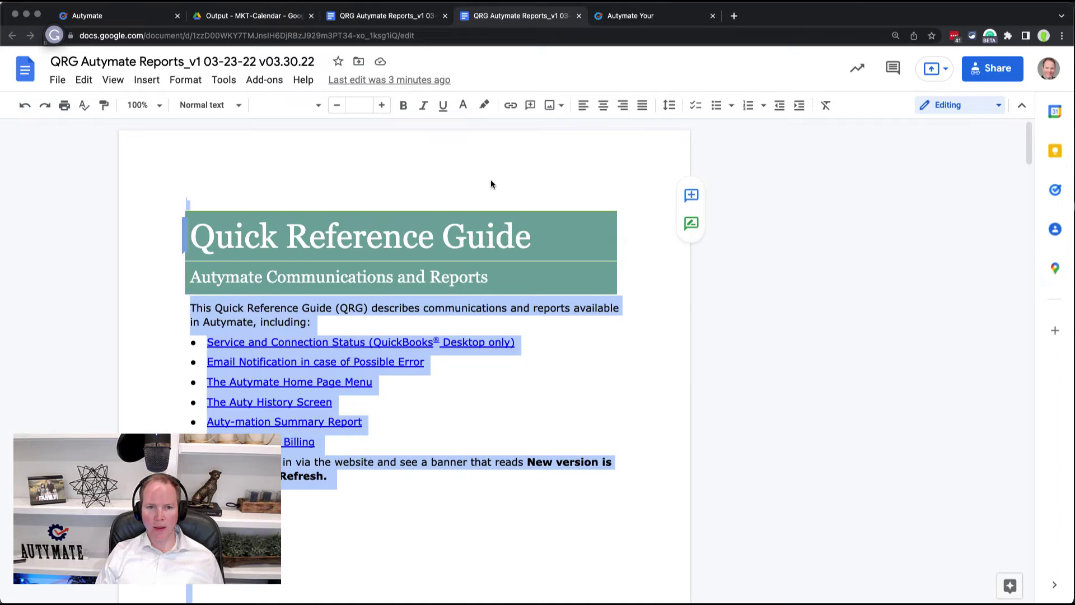
{"action": "key", "text": "super+Tab"}
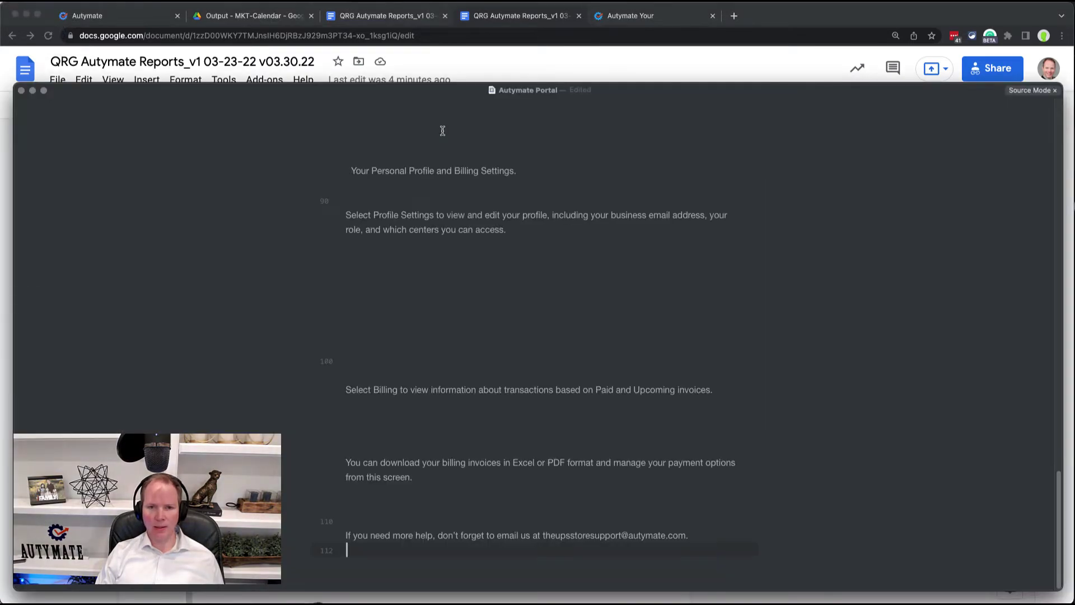
{"action": "scroll", "coordinate": [442, 130], "scroll_direction": "up", "scroll_amount": 20}
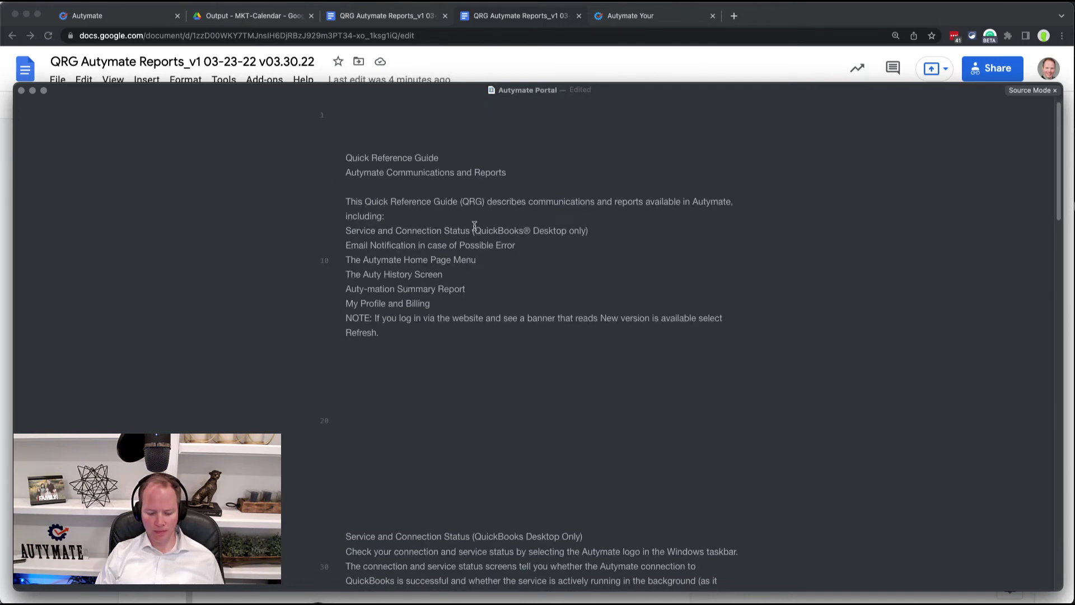
{"action": "key", "text": "super+Tab"}
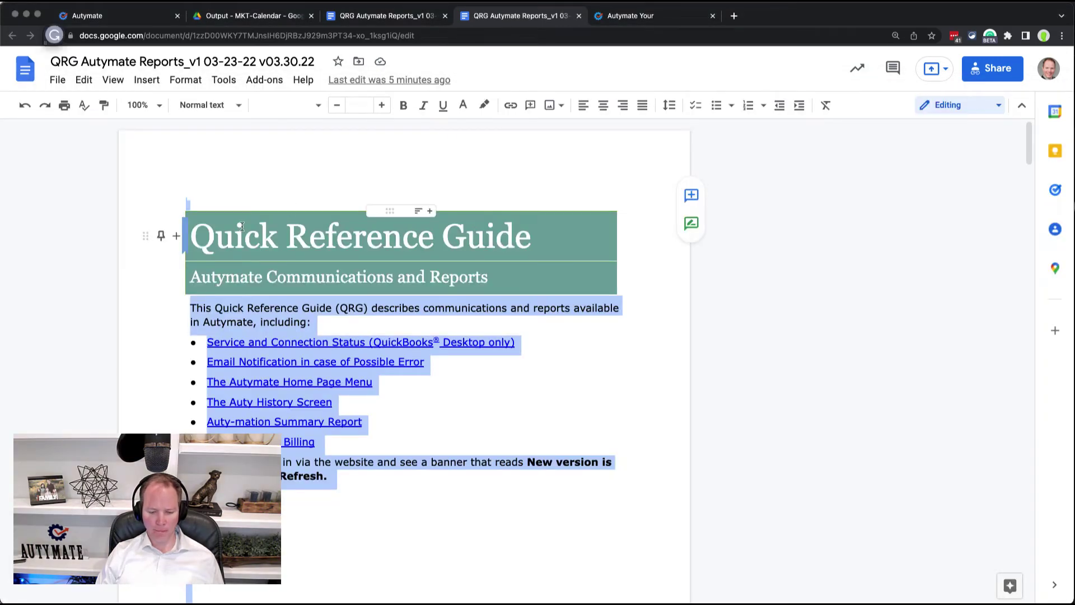
{"action": "left_click", "coordinate": [442, 370]}
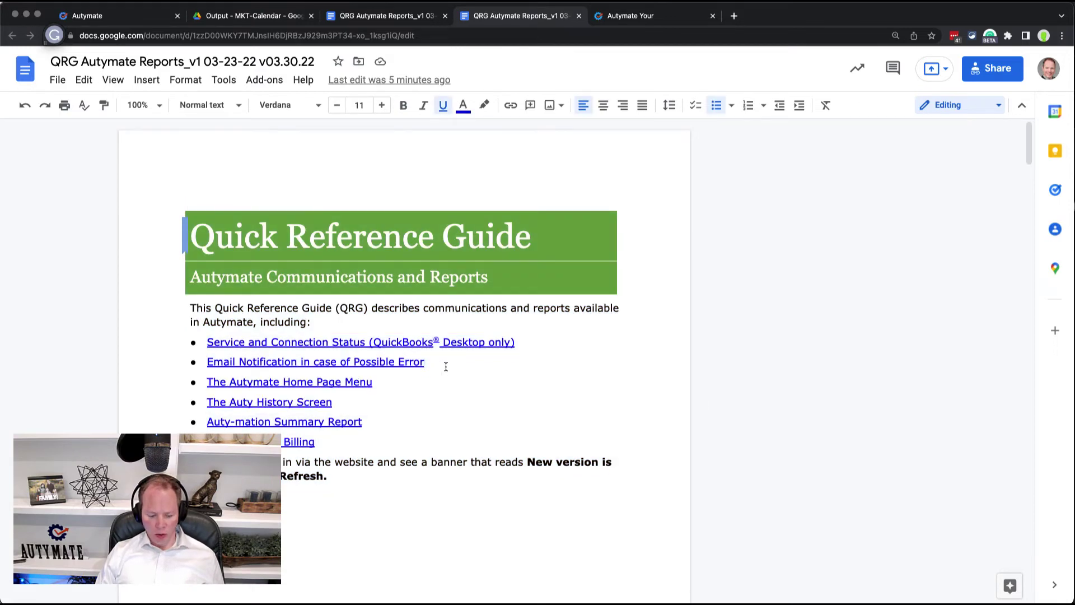
{"action": "key", "text": "super+a"}
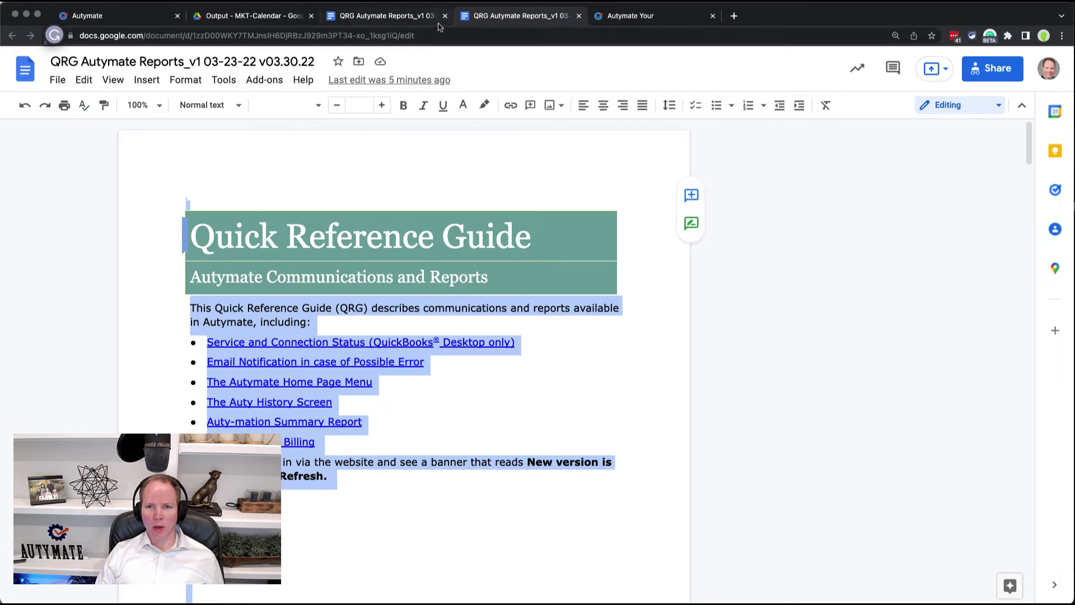
{"action": "key", "text": "super+Tab"}
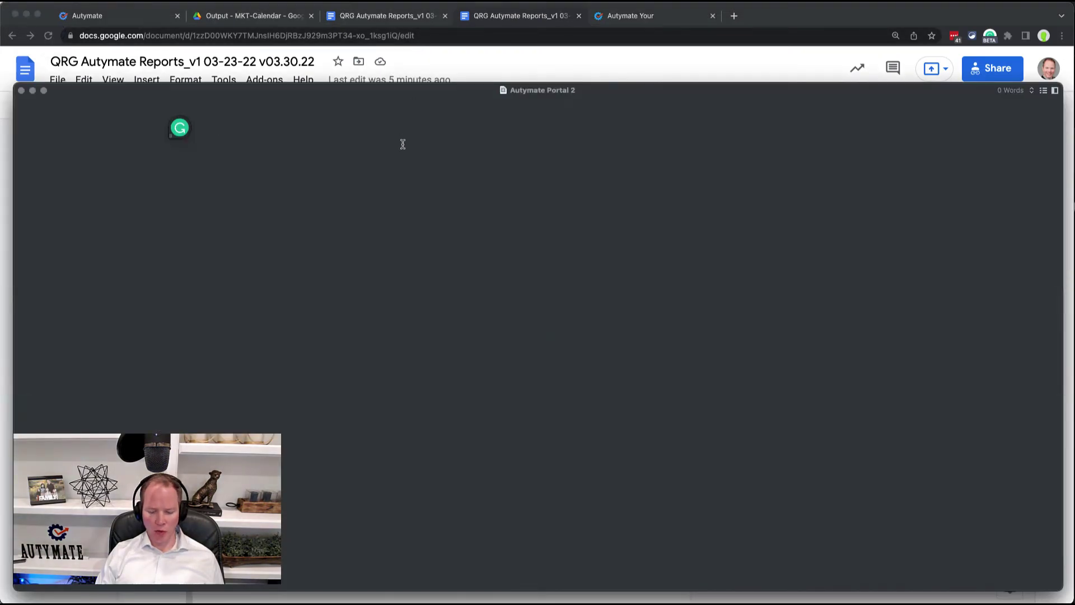
- Paste the guide into Autymate Portal 2, creating a folder for its copied images
{"action": "key", "text": "super+v"}
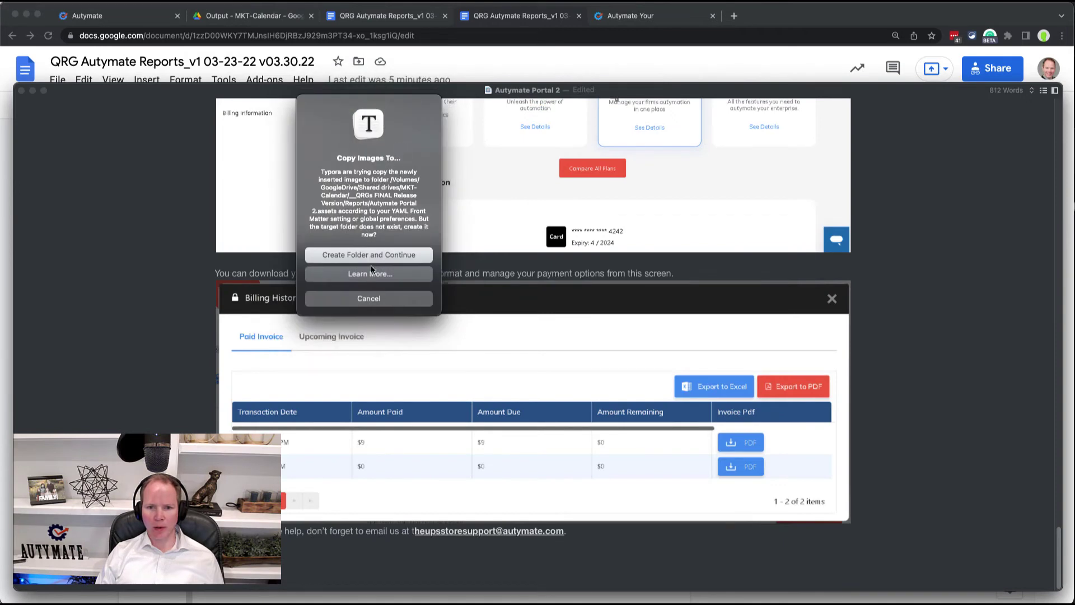
{"action": "left_click", "coordinate": [374, 256]}
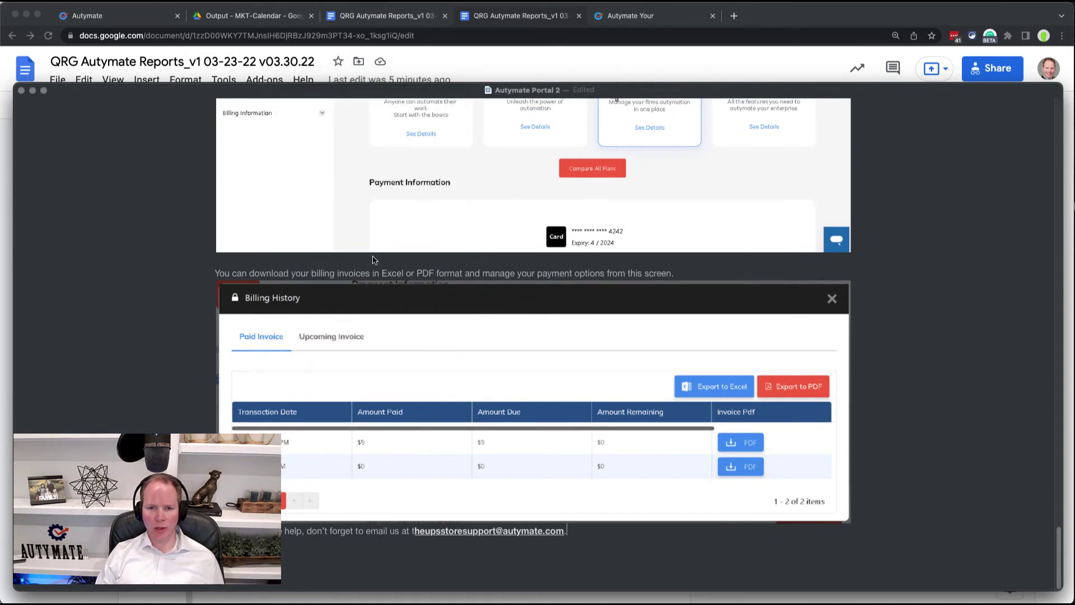
{"action": "scroll", "coordinate": [546, 365], "scroll_direction": "up", "scroll_amount": 10}
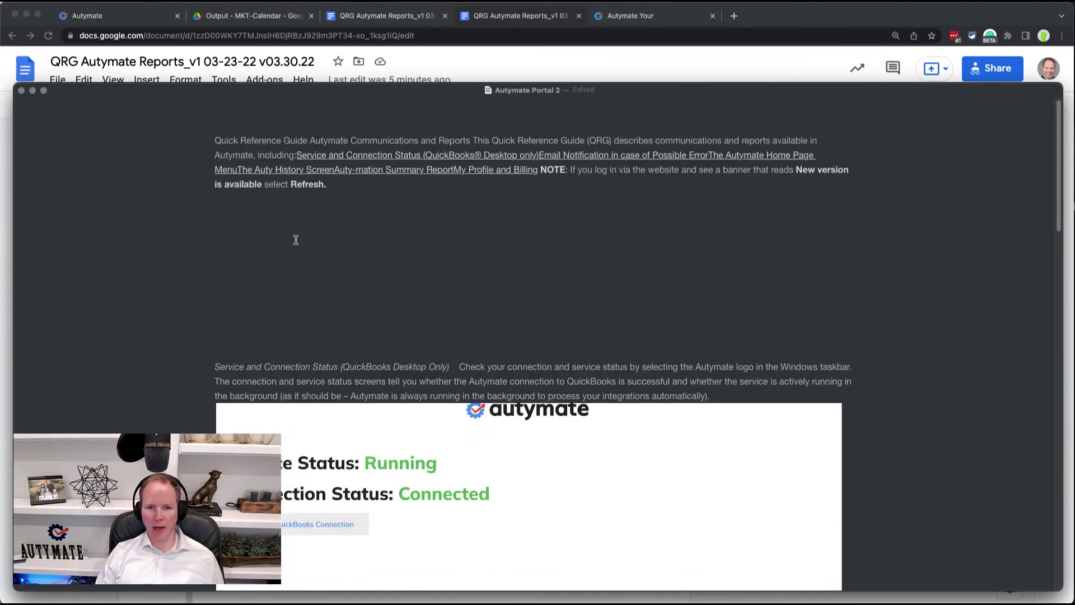
{"action": "scroll", "coordinate": [333, 246], "scroll_direction": "down", "scroll_amount": 5}
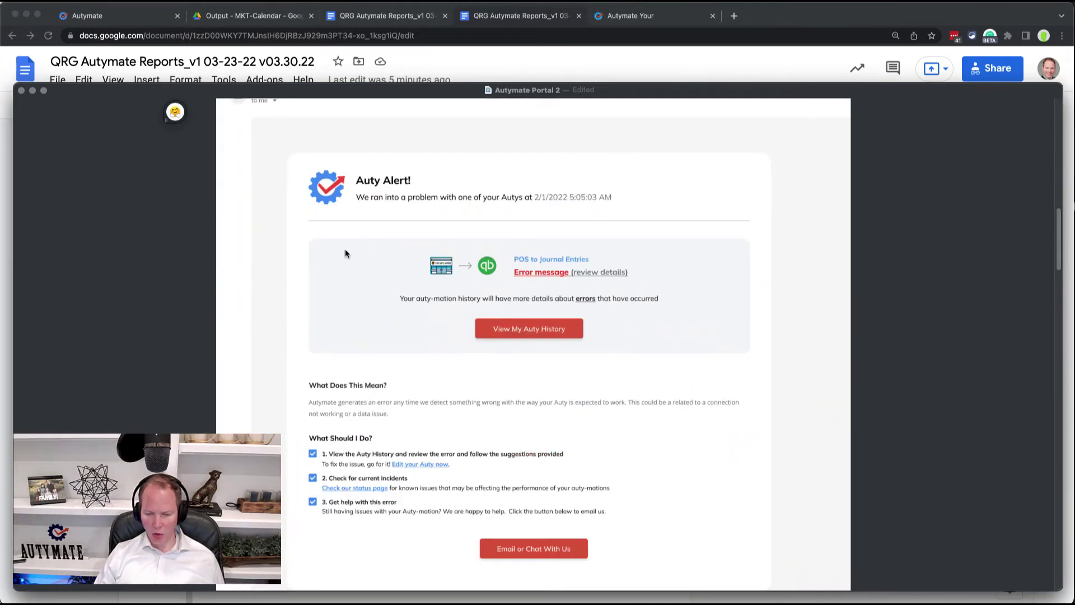
- Switch to Markdown source view and check the image links at the top
{"action": "key", "text": "super+slash"}
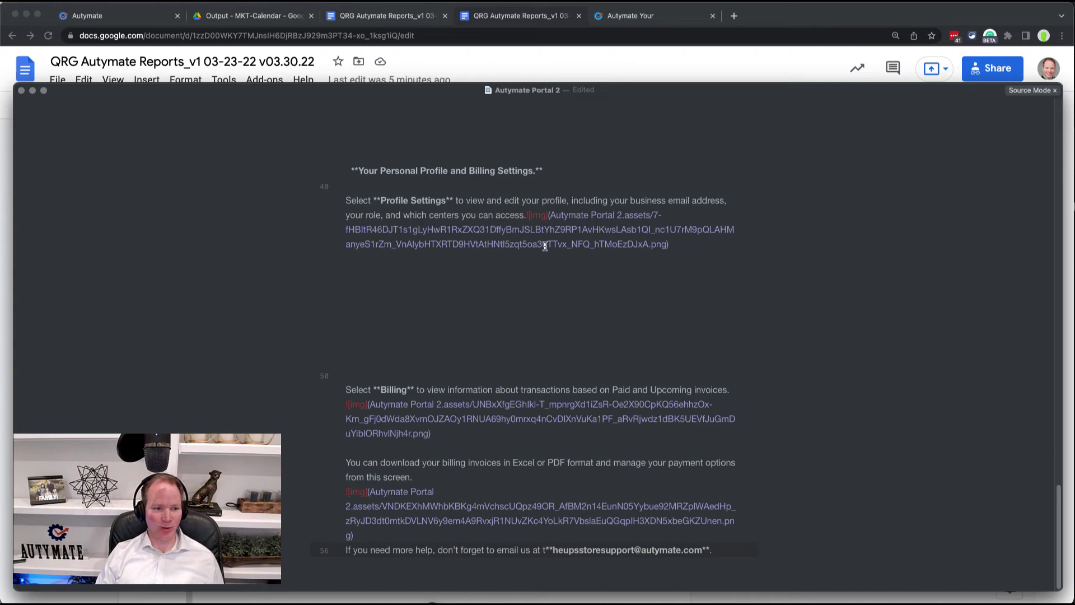
{"action": "scroll", "coordinate": [545, 246], "scroll_direction": "up", "scroll_amount": 20}
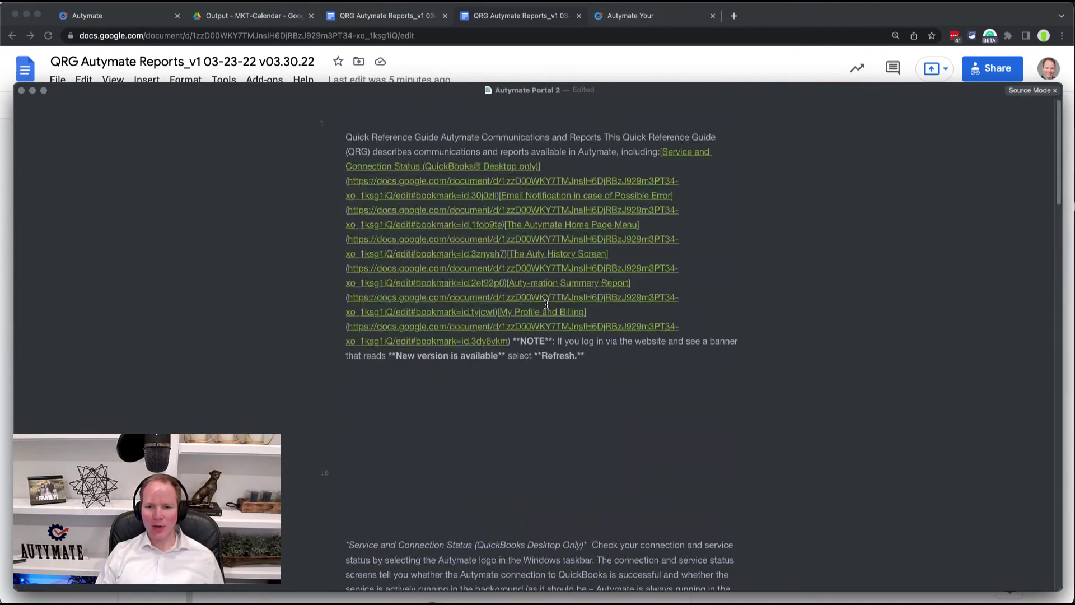
{"action": "left_click", "coordinate": [613, 471]}
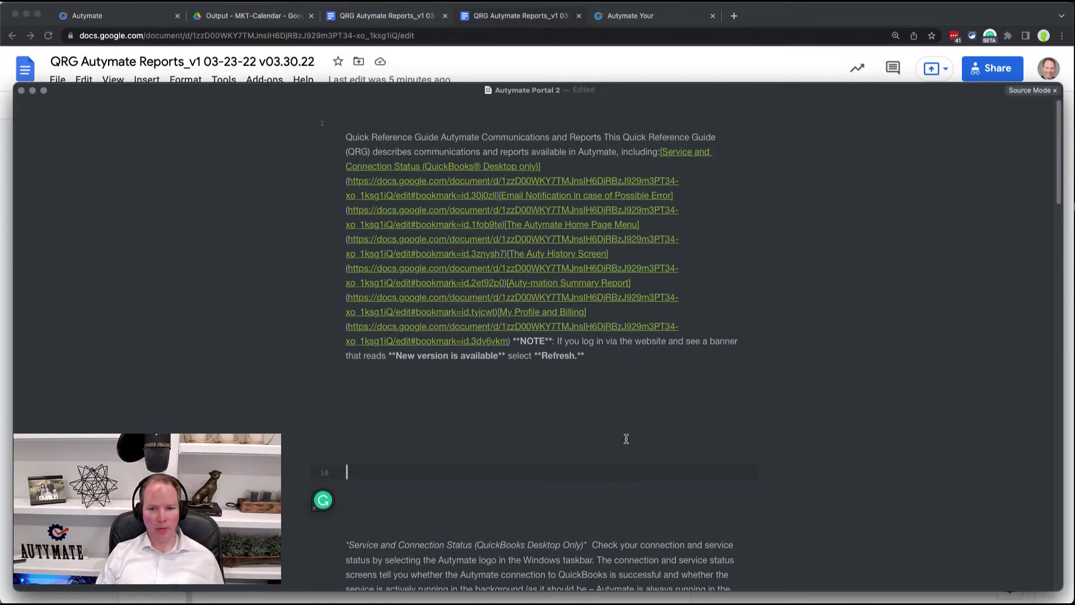
{"action": "left_click", "coordinate": [596, 358]}
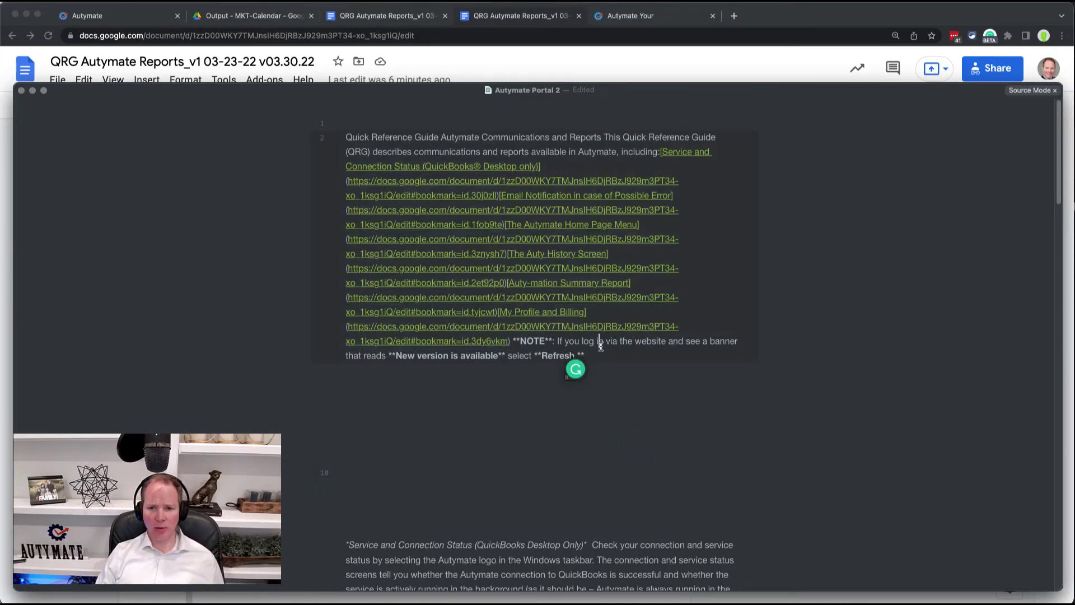
- In Finder's Reports folder, expand Autymate Portal 2.assets to list its PNG screenshots
{"action": "left_click", "coordinate": [604, 377]}
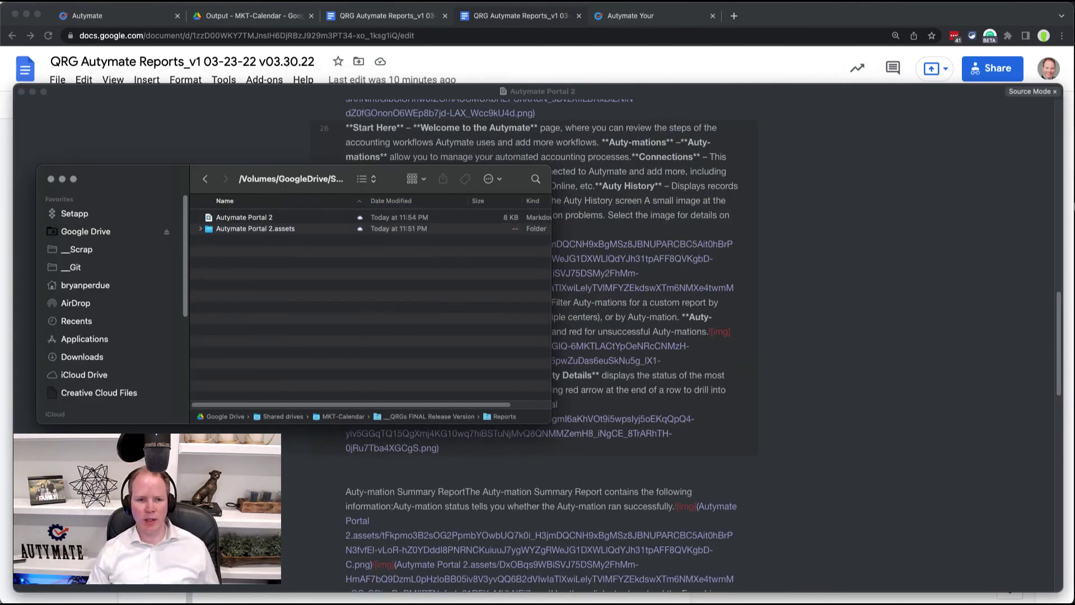
{"action": "left_click", "coordinate": [258, 228]}
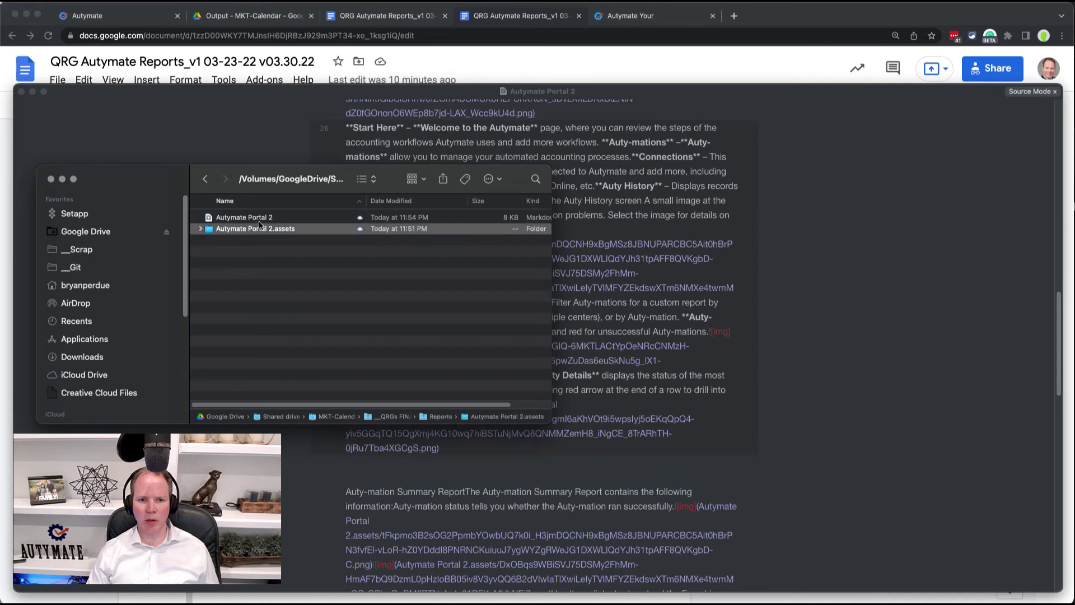
{"action": "left_click", "coordinate": [260, 223]}
{"action": "left_click", "coordinate": [202, 229]}
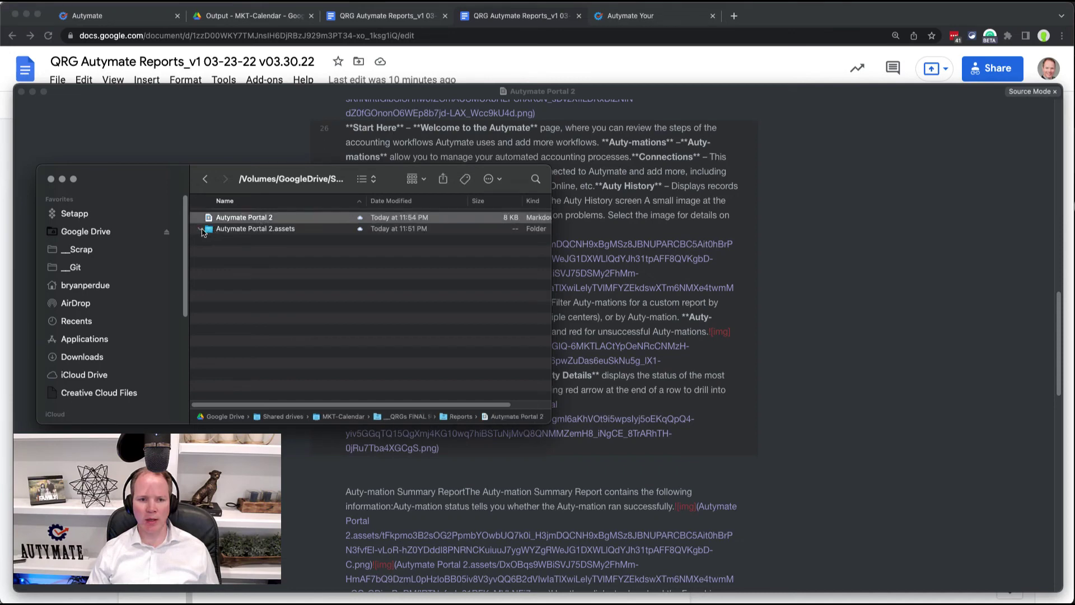
{"action": "left_click", "coordinate": [202, 229]}
{"action": "left_click", "coordinate": [202, 230]}
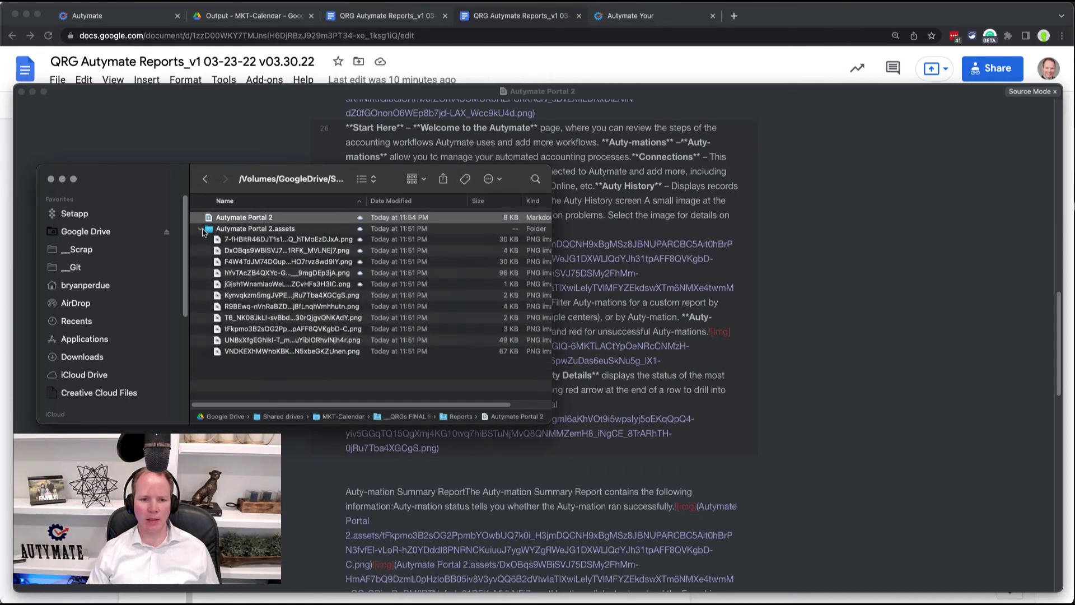